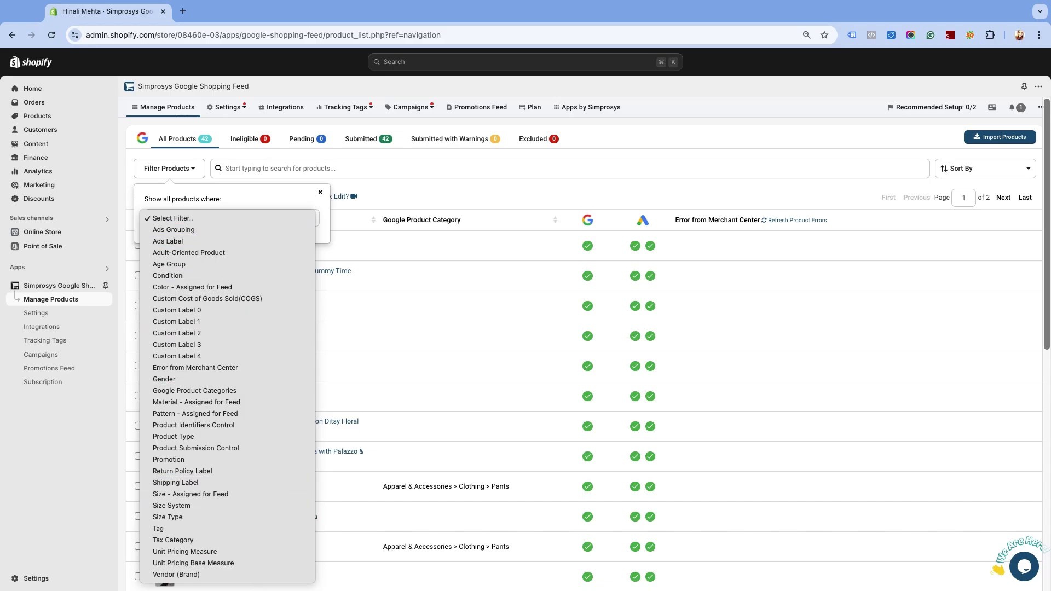
- Add a Vendor (Brand) is FashionH filter to show 25 of 34 products
left_click(844, 272)
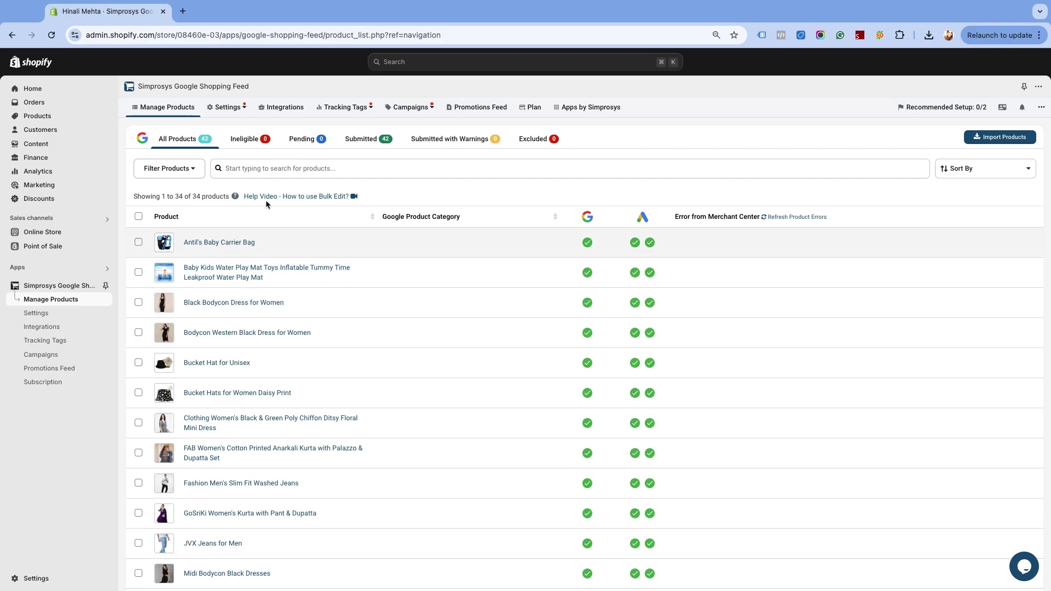
left_click(184, 172)
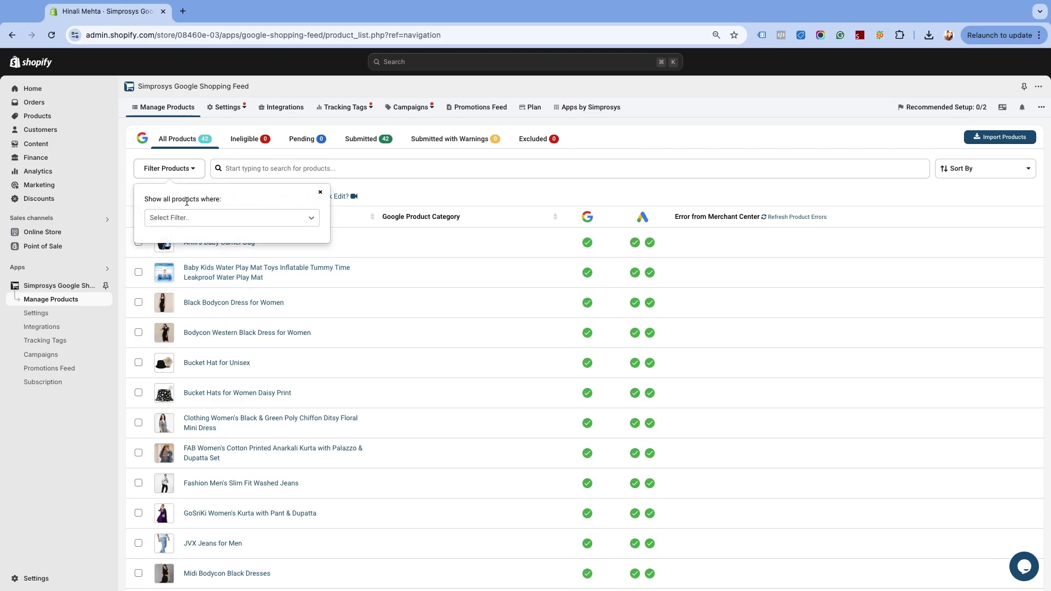
left_click(194, 218)
left_click(259, 574)
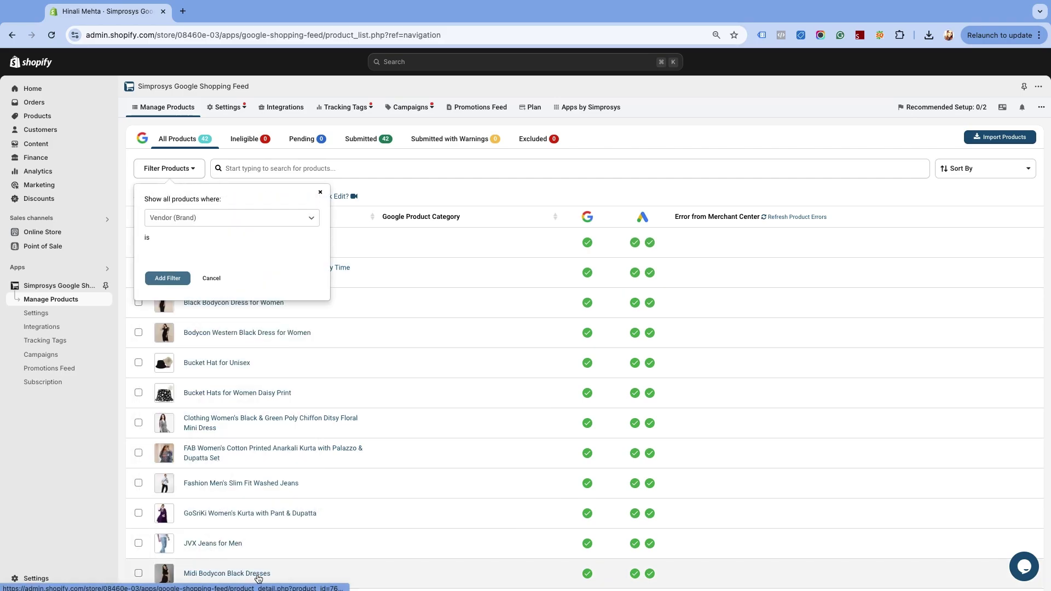
left_click(268, 258)
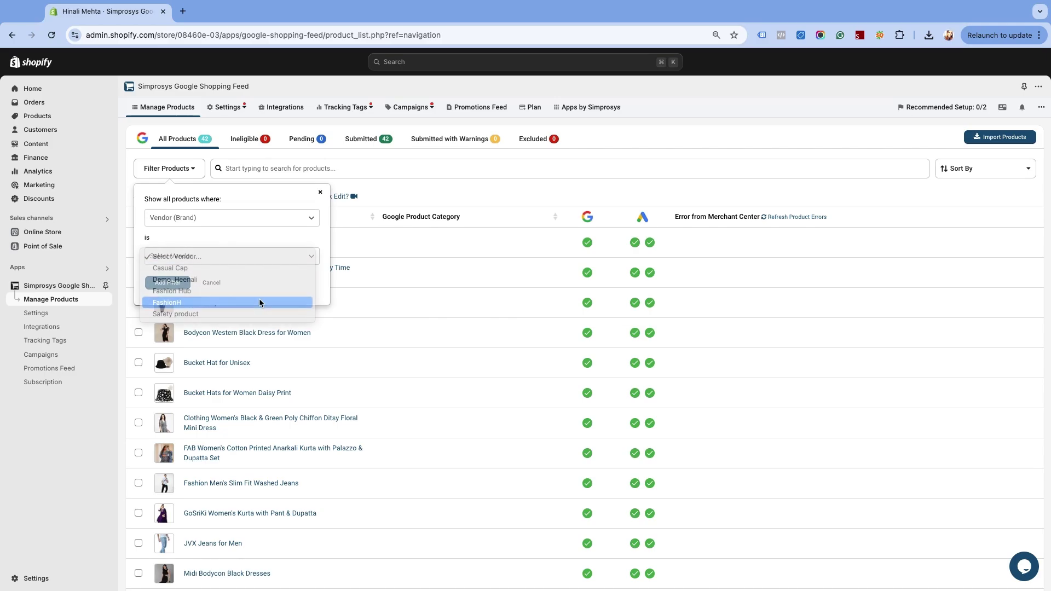
left_click(167, 302)
left_click(166, 281)
scroll(262, 347, "down", 10)
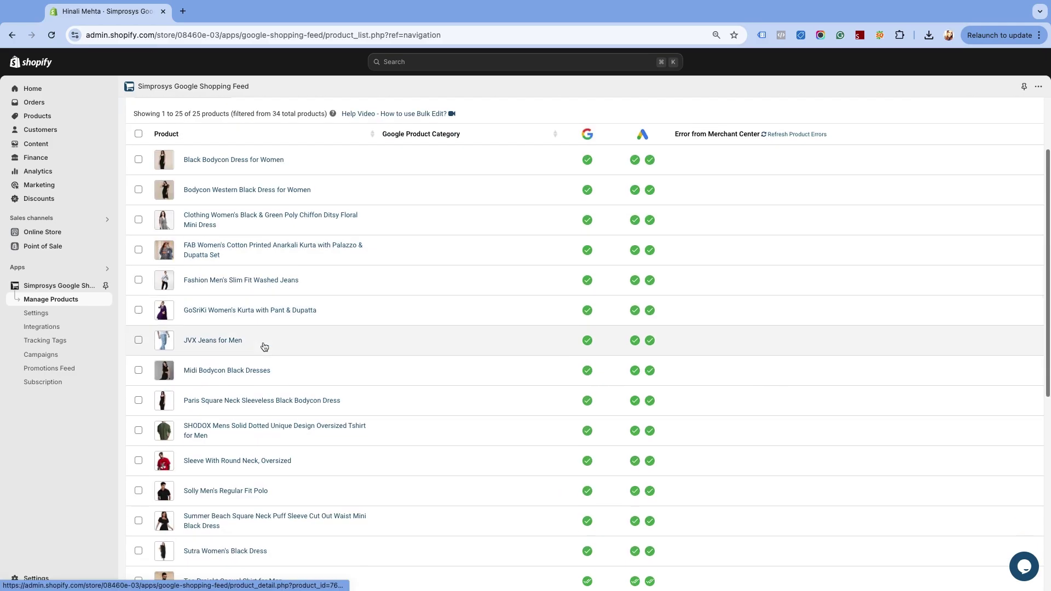
scroll(262, 347, "up", 10)
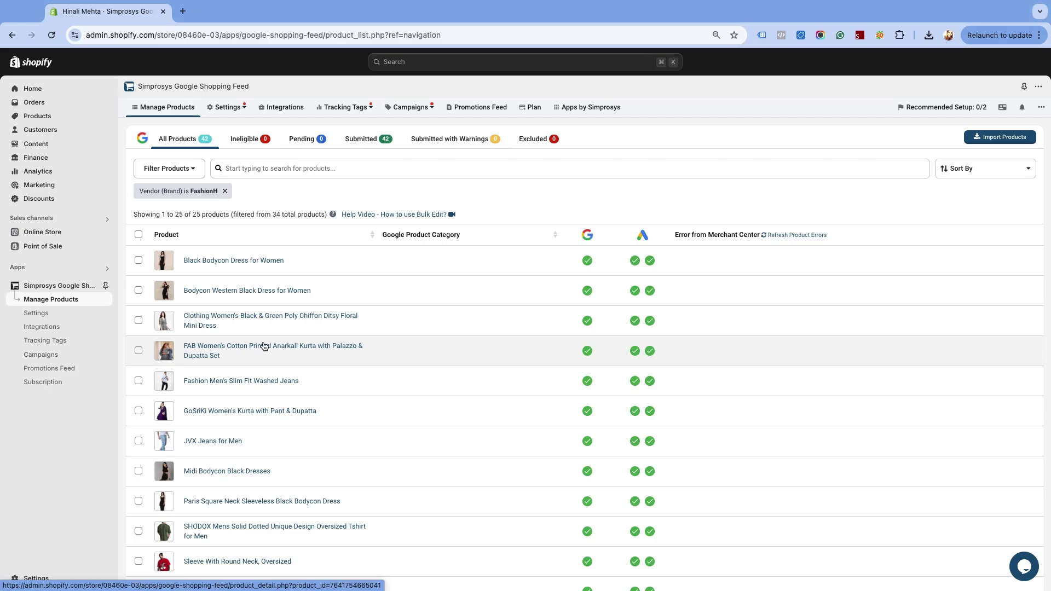
- Bulk-assign age group Adult to all 25 selected FashionH products
left_click(139, 235)
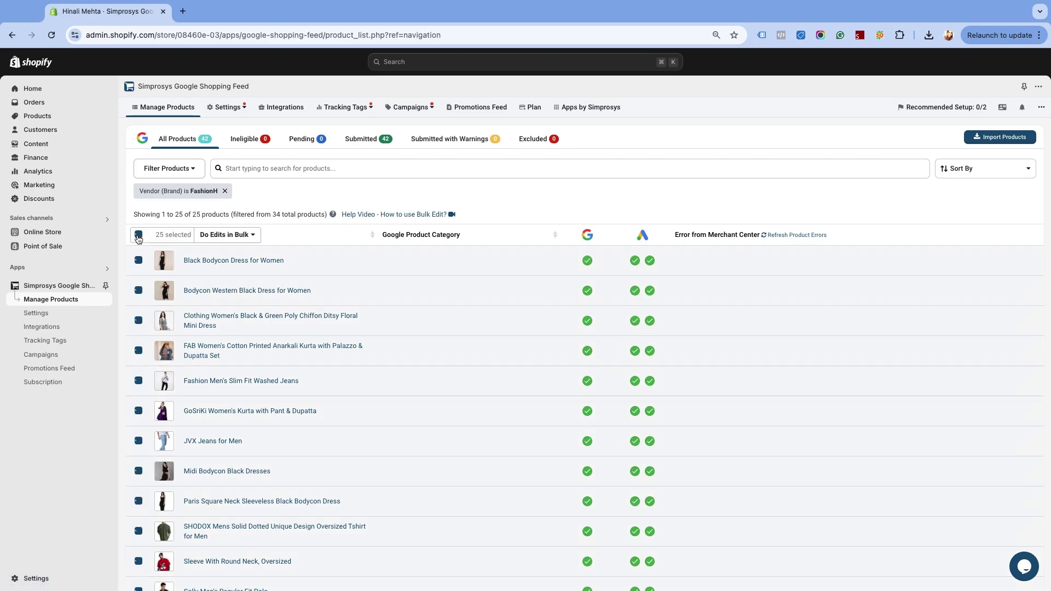
left_click(222, 236)
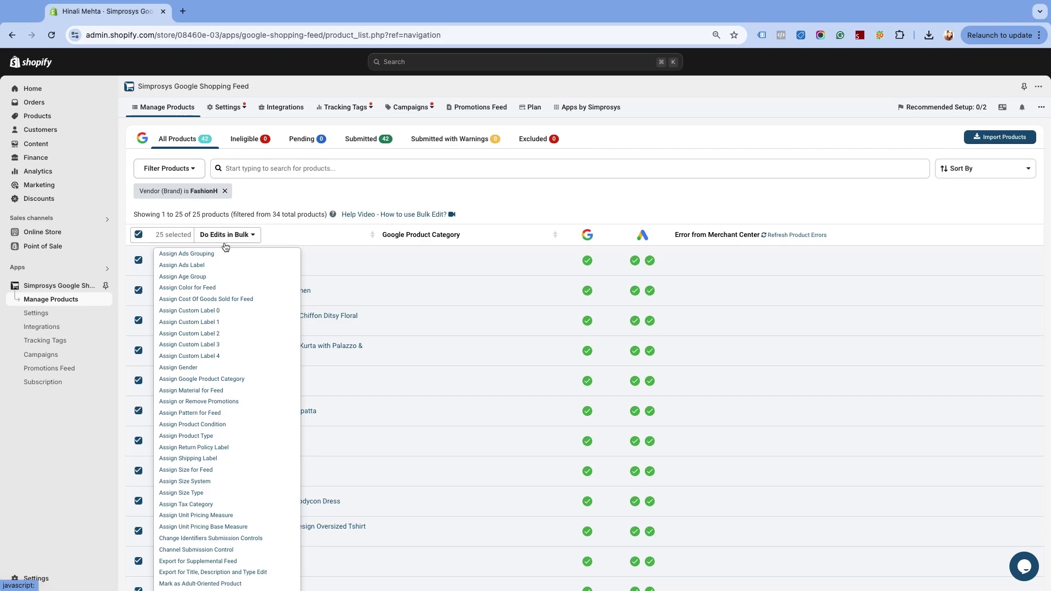
left_click(232, 281)
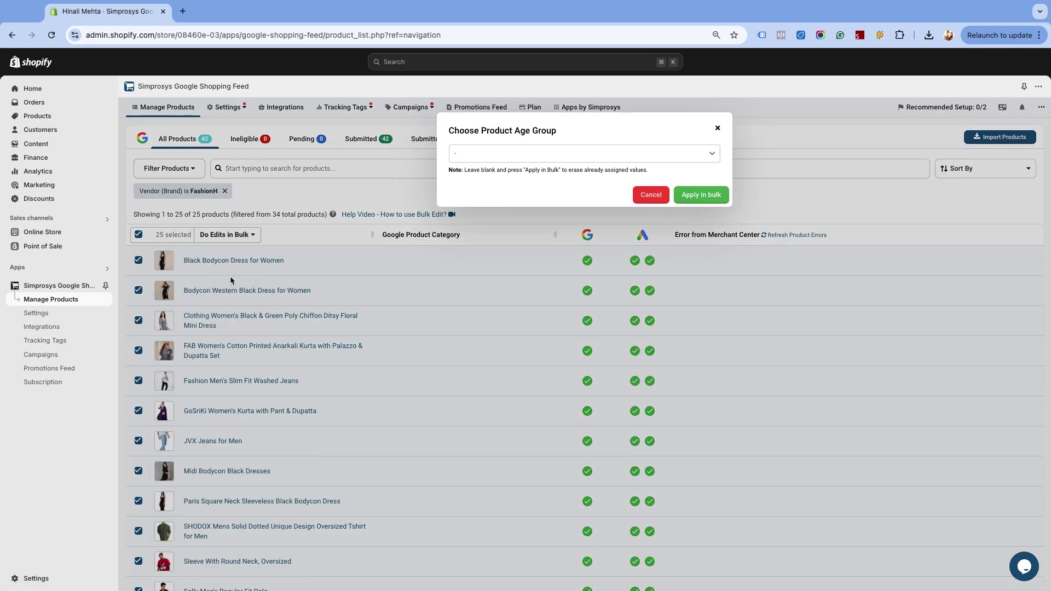
left_click(507, 154)
left_click(509, 165)
left_click(700, 196)
left_click(583, 410)
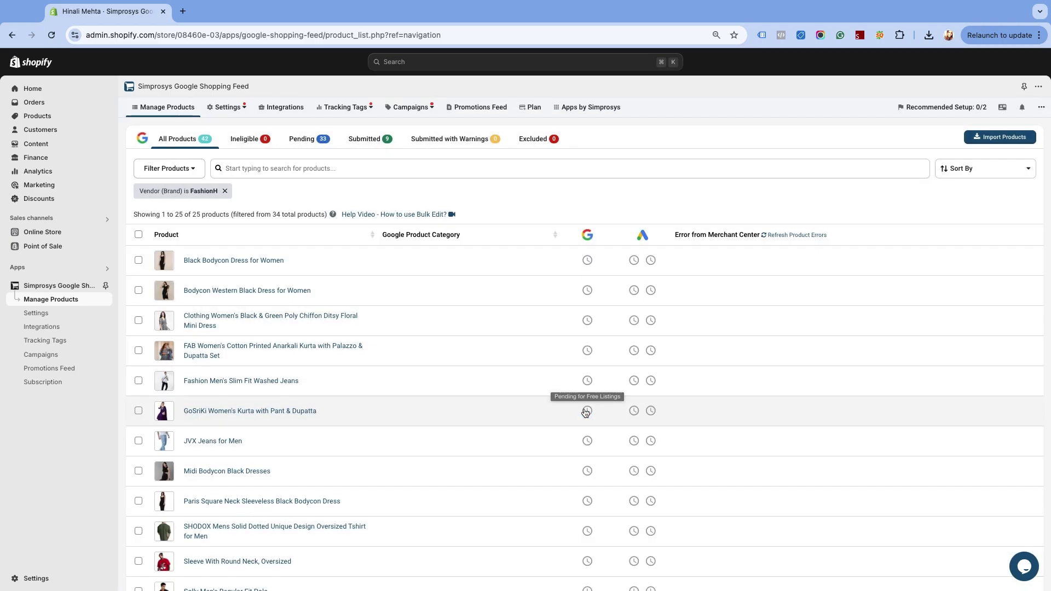
- Scroll the product list and open the Black Bodycon Dress for Women details
scroll(585, 412, "down", 5)
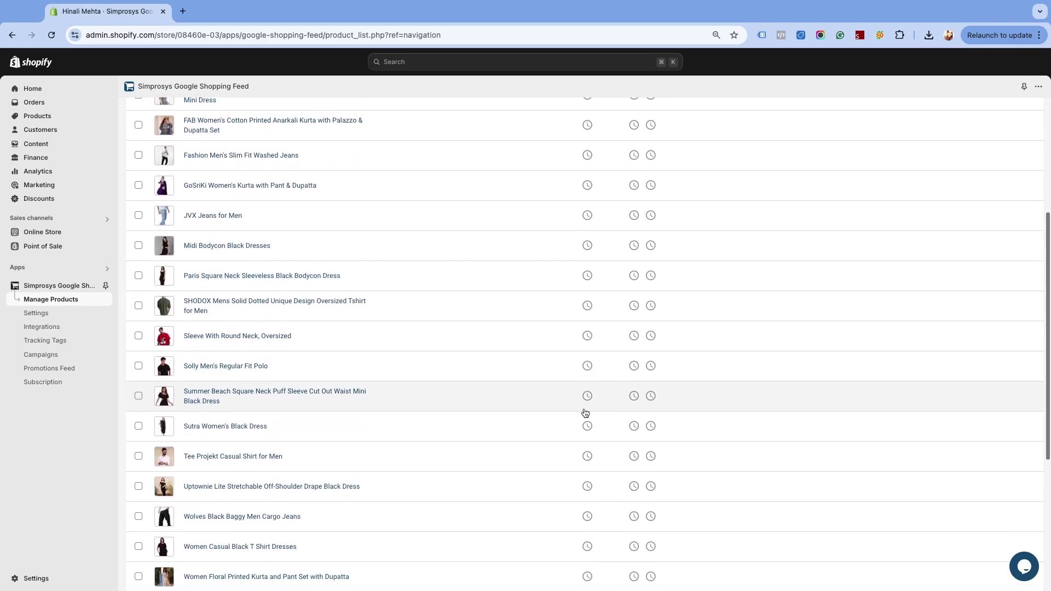
scroll(585, 412, "down", 5)
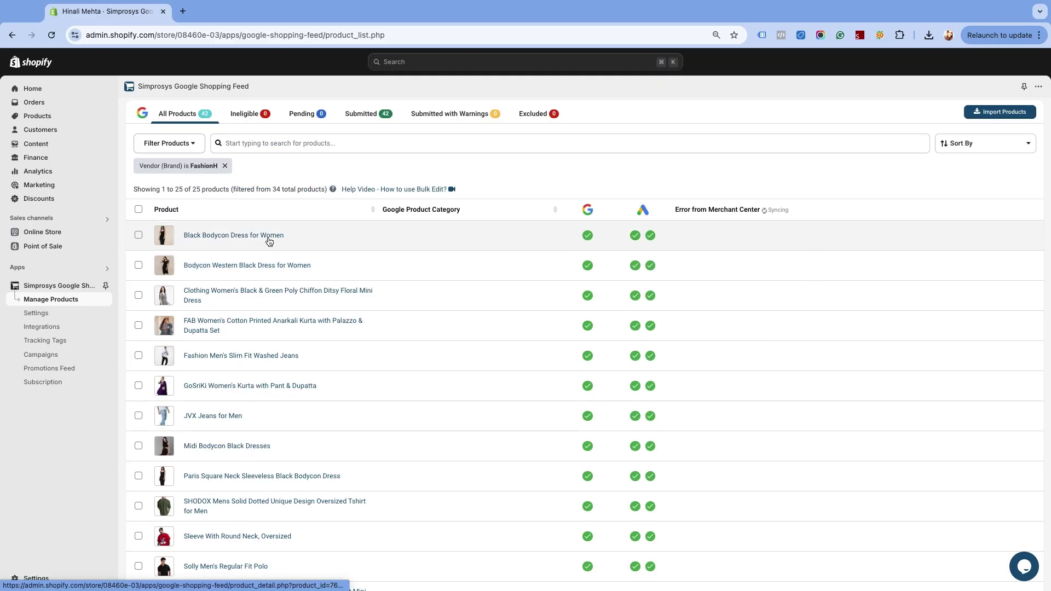
left_click(270, 235)
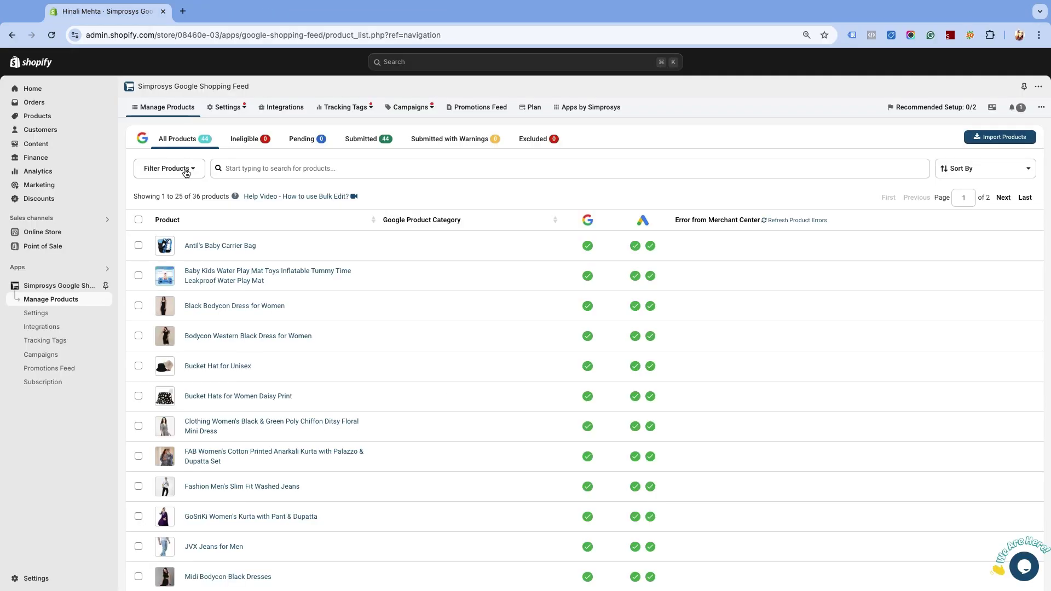
- Add the filter Vendor (Brand) is FashionH to the product list
left_click(186, 171)
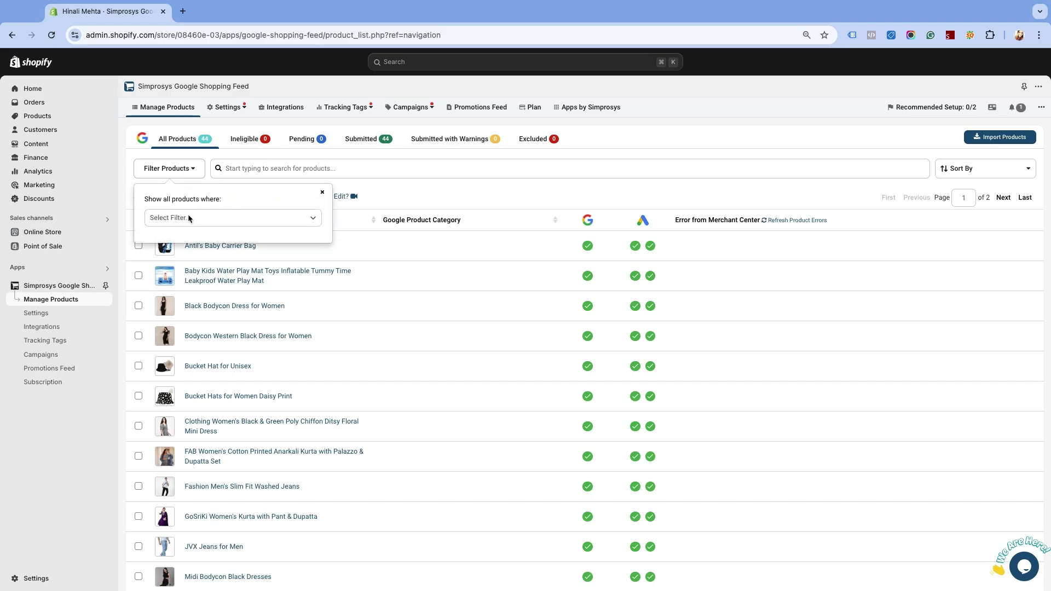
left_click(188, 218)
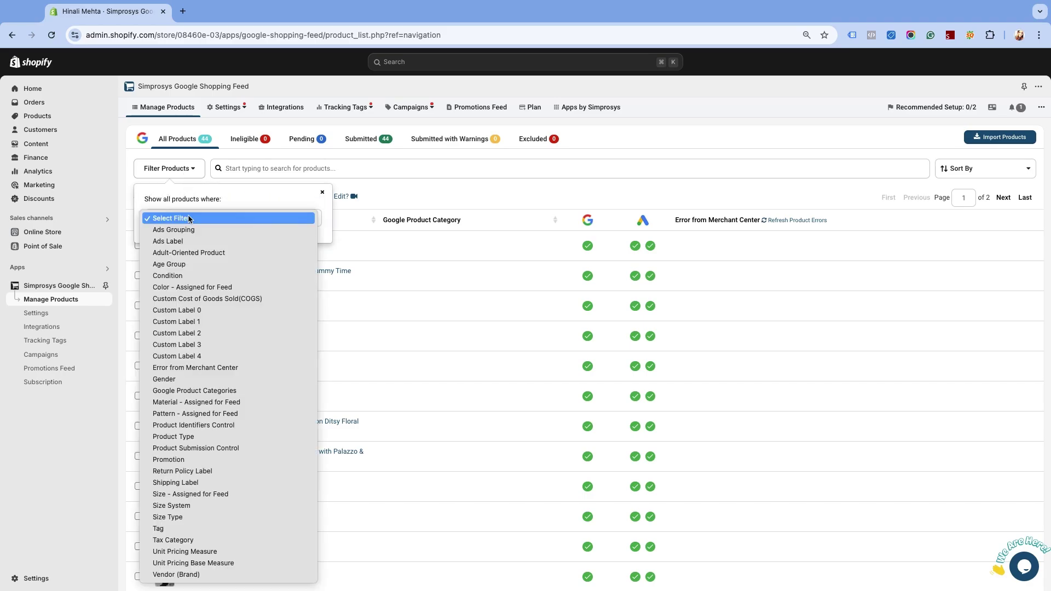
left_click(198, 575)
left_click(229, 257)
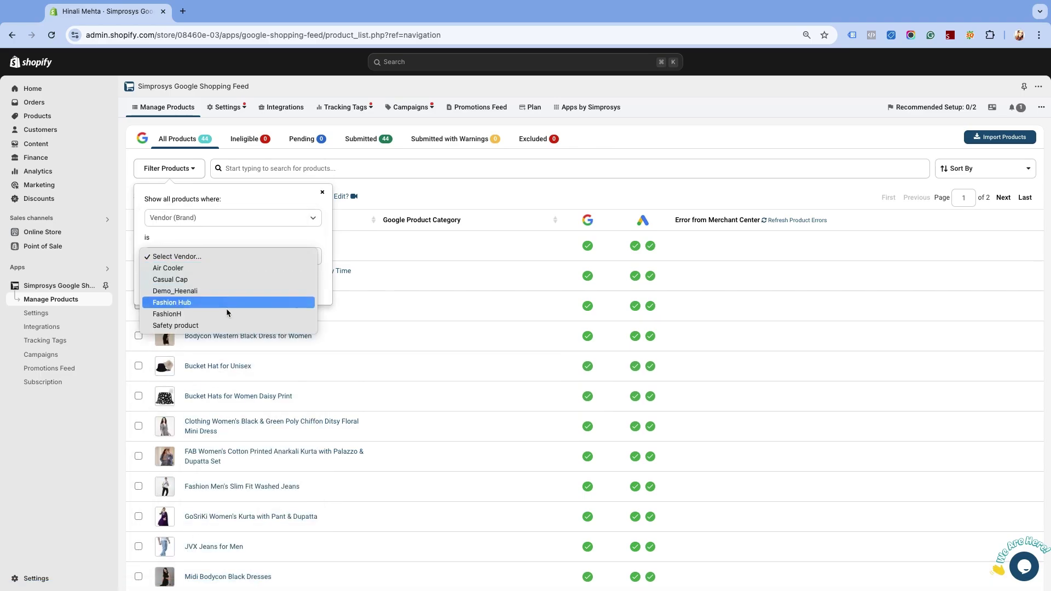
left_click(226, 307)
left_click(168, 283)
- Search the filtered products for Dress, leaving 13 of 36
left_click(329, 168)
type("Dress")
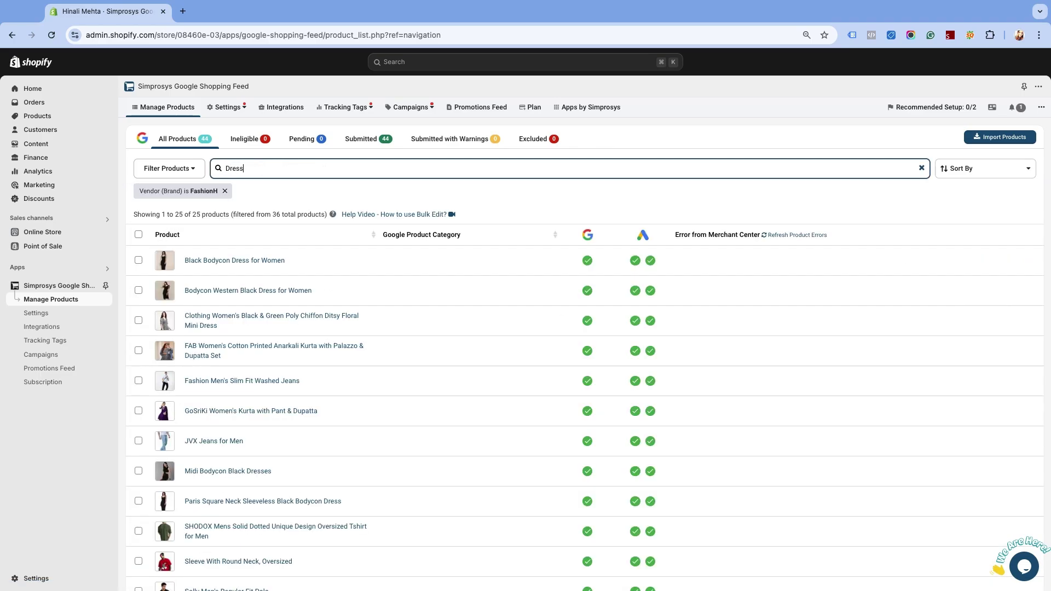
key("Return")
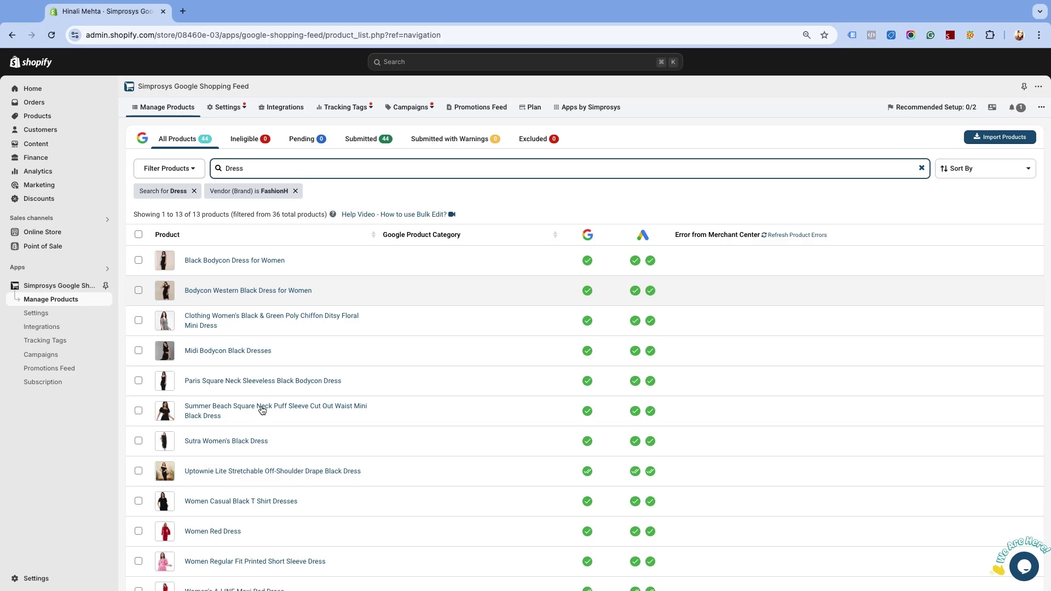
- Bulk-assign Google category Apparel & Accessories > Clothing > Dresses to all 13 dresses
left_click(139, 235)
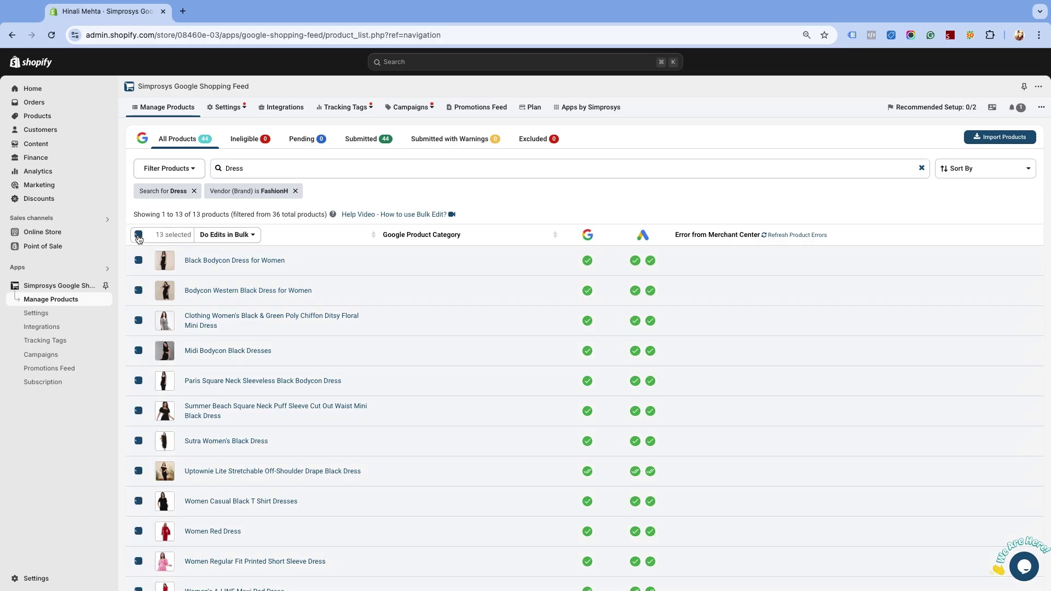
left_click(232, 238)
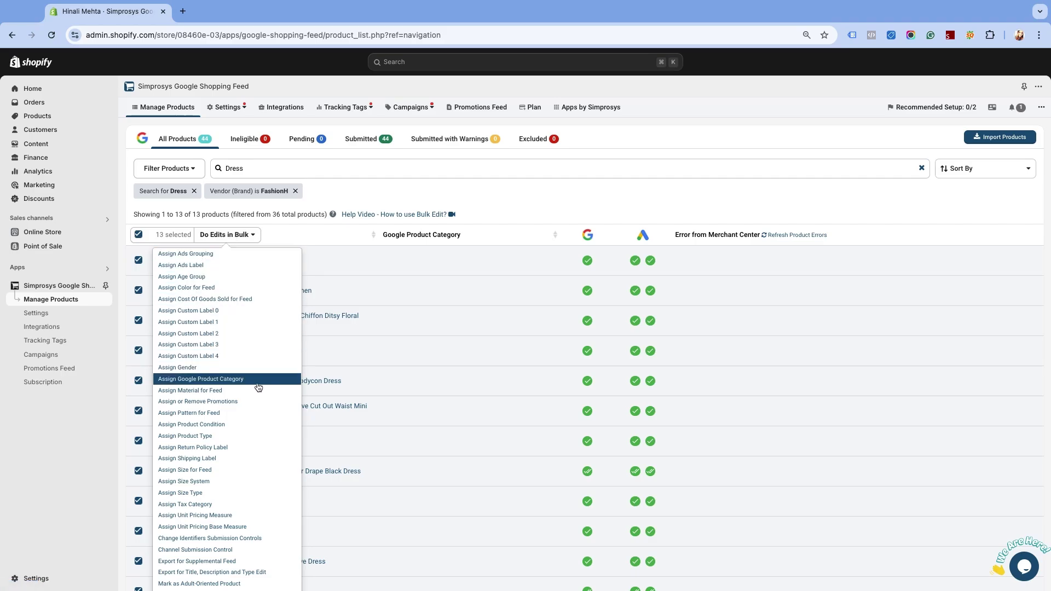
left_click(200, 378)
left_click(524, 153)
type("Dres")
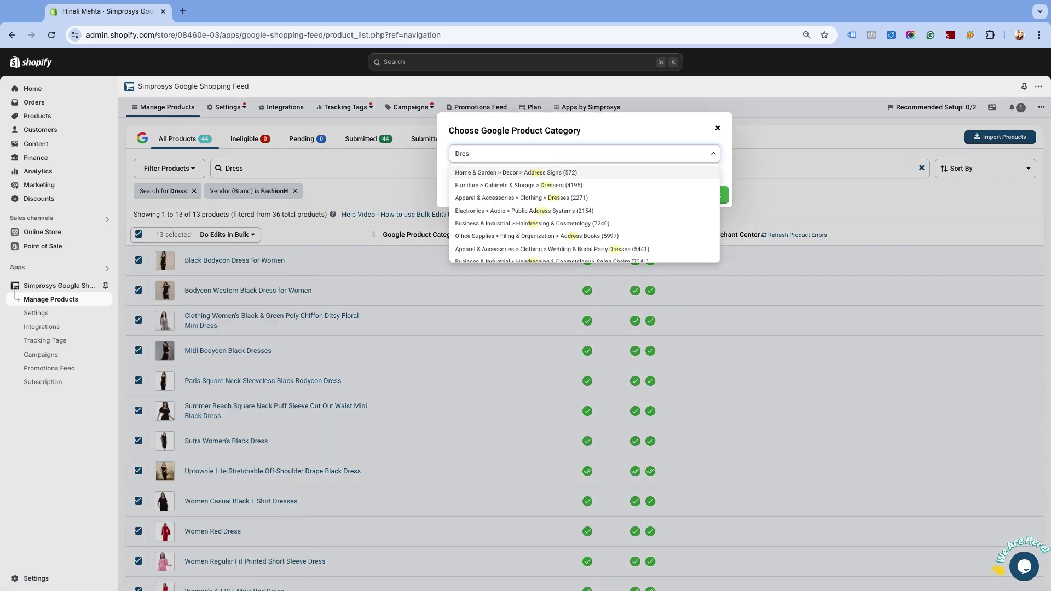
type("ses")
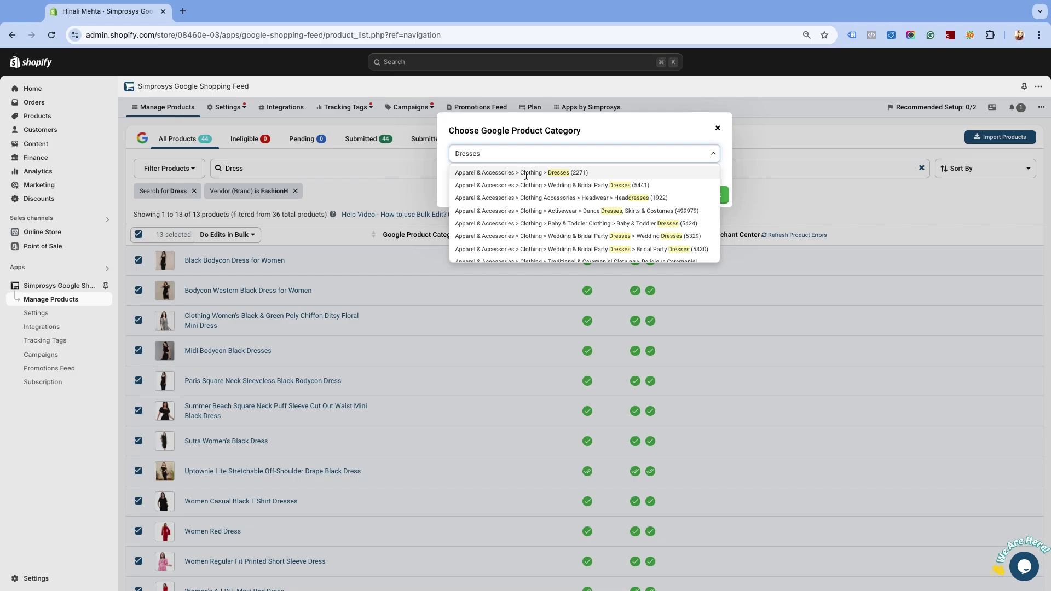
left_click(526, 174)
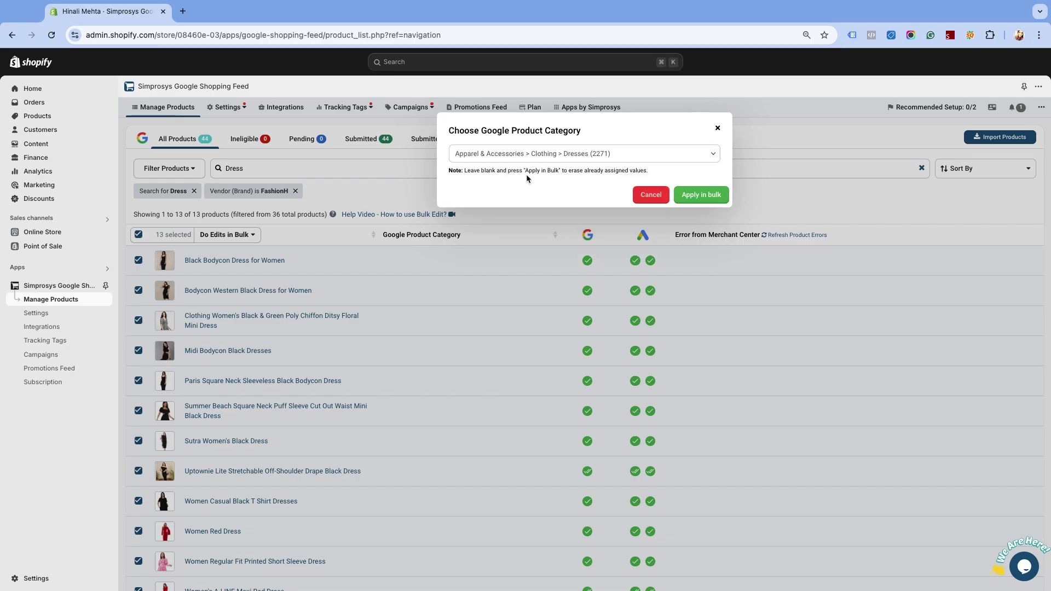
left_click(698, 197)
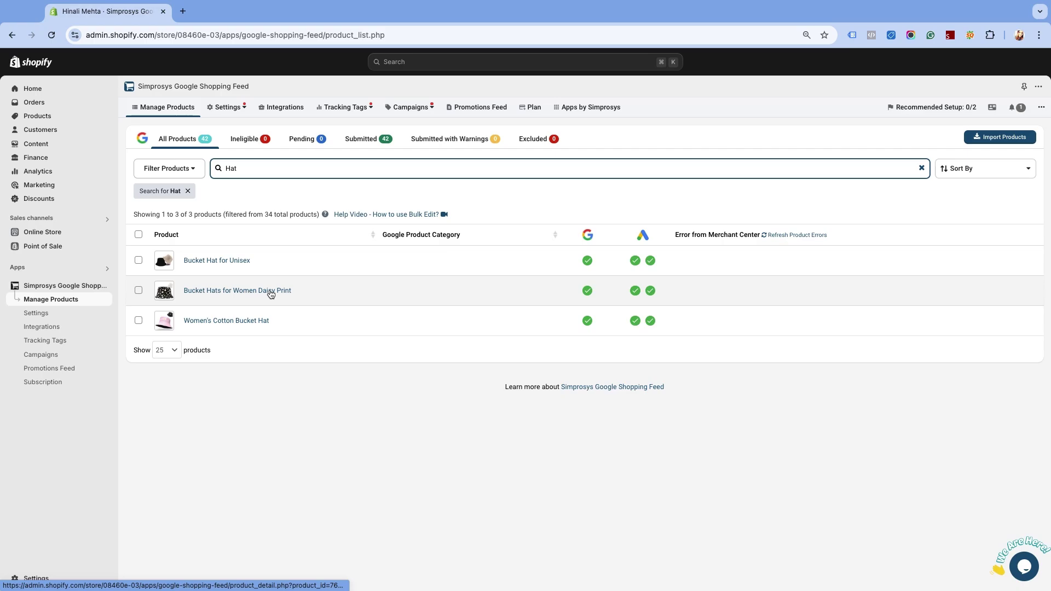
- Bulk-clear Custom Label 0 on the three hats, then open Bucket Hats for Women Daisy Print
left_click(138, 235)
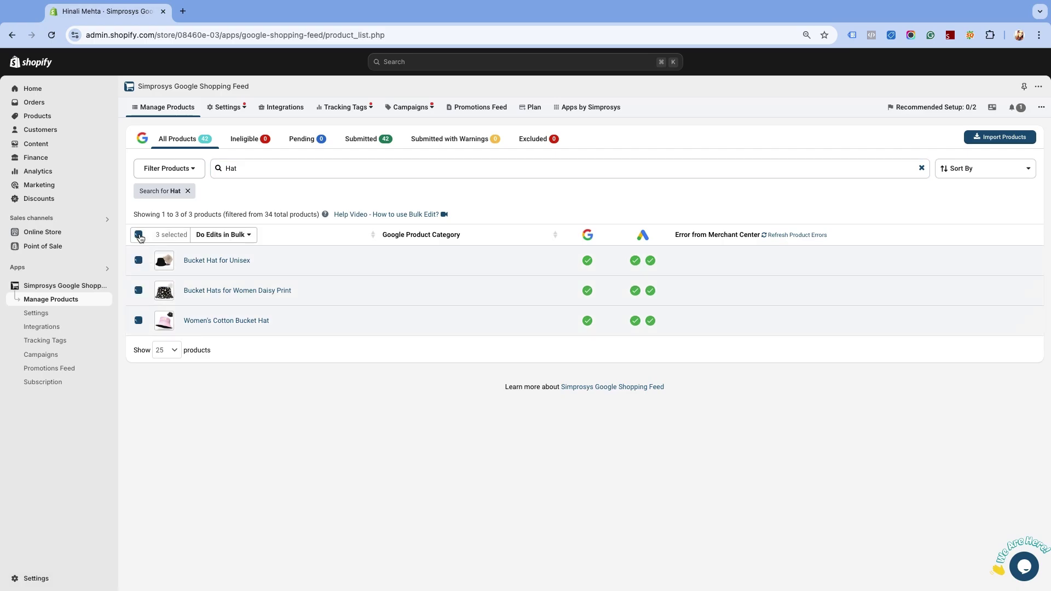
left_click(230, 236)
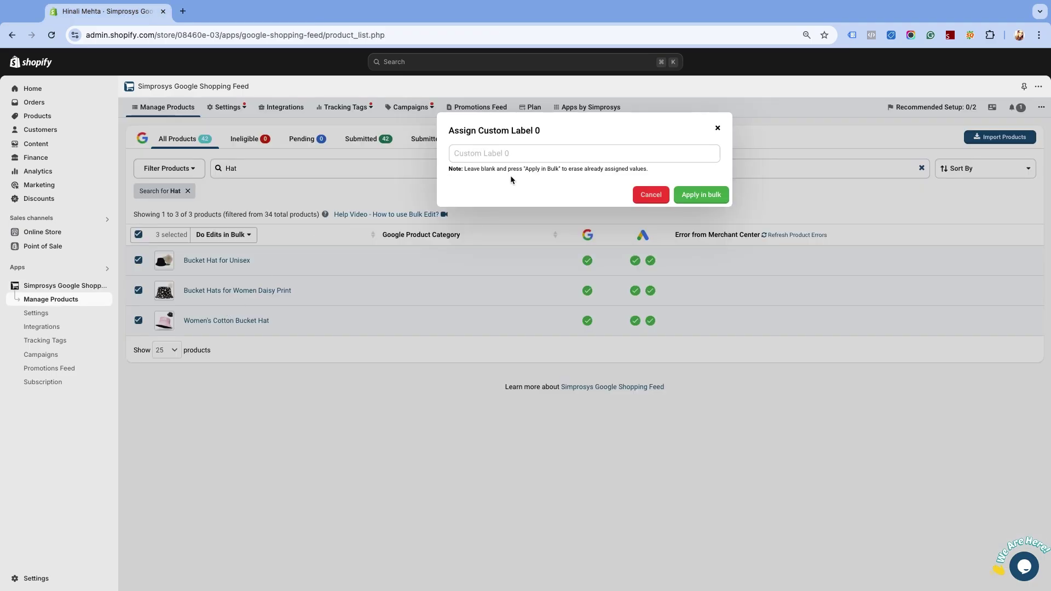
left_click(699, 198)
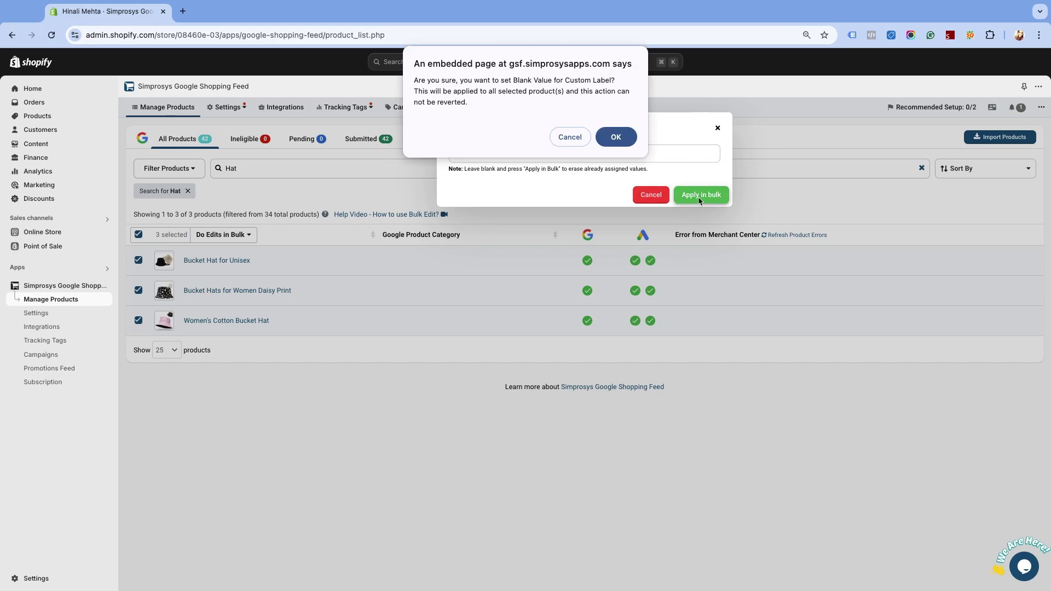
left_click(617, 141)
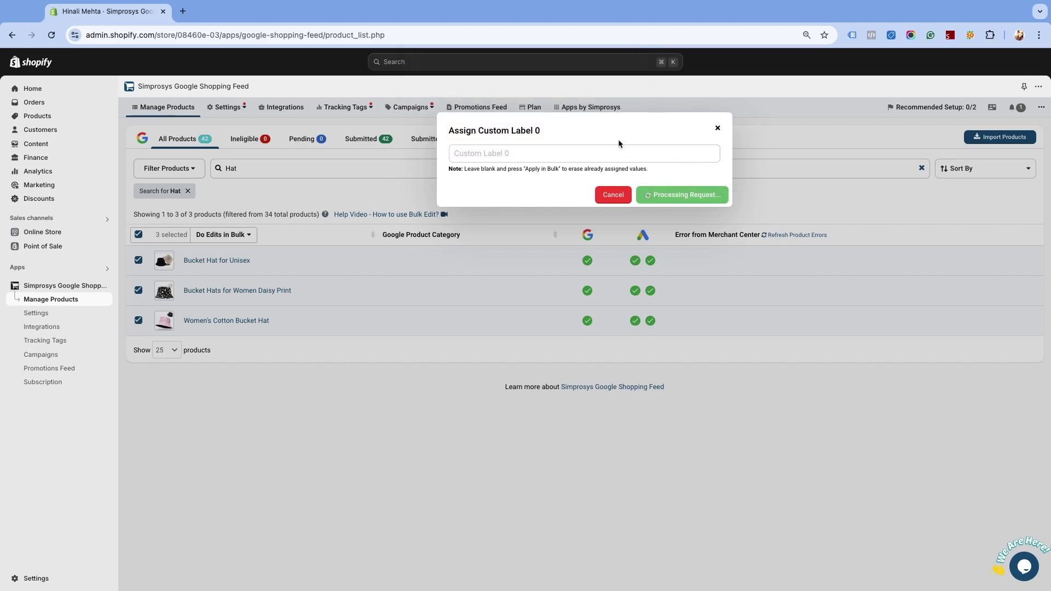
left_click(577, 408)
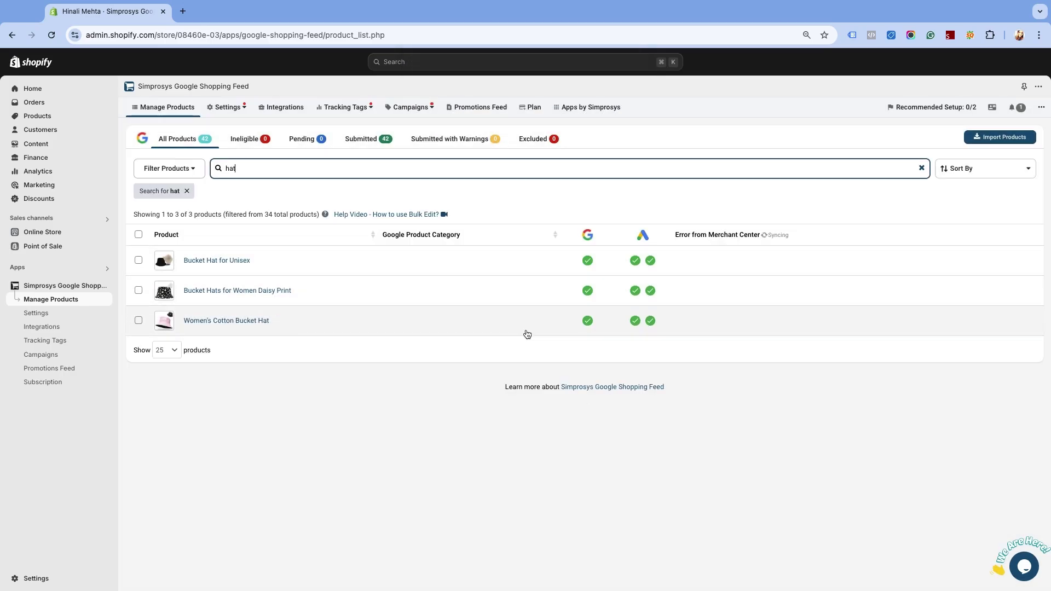
left_click(277, 291)
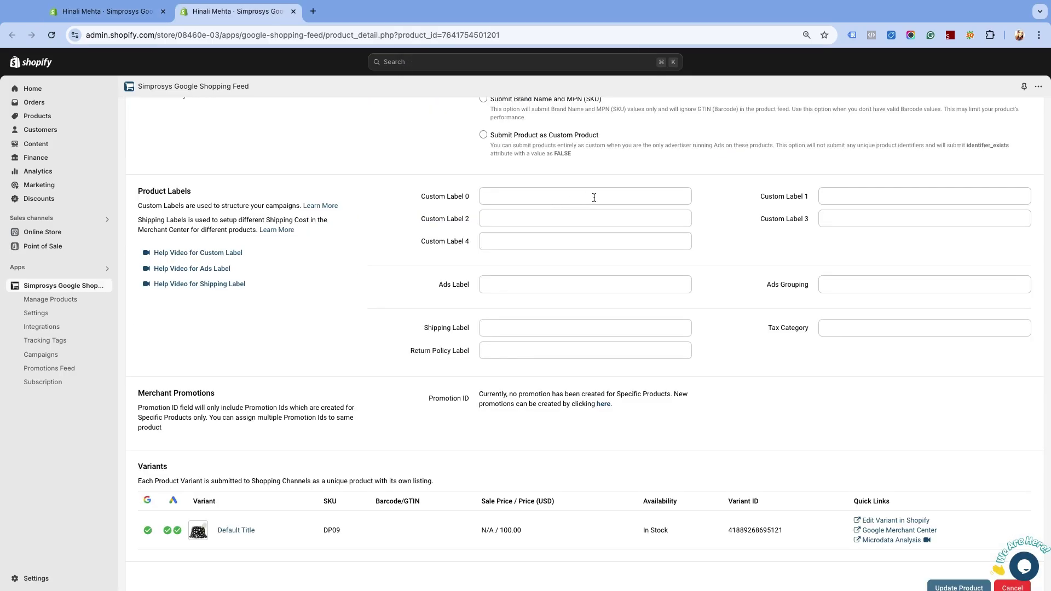
- Check that the Daisy Print hat's Custom Label 0 field is empty
left_click(593, 197)
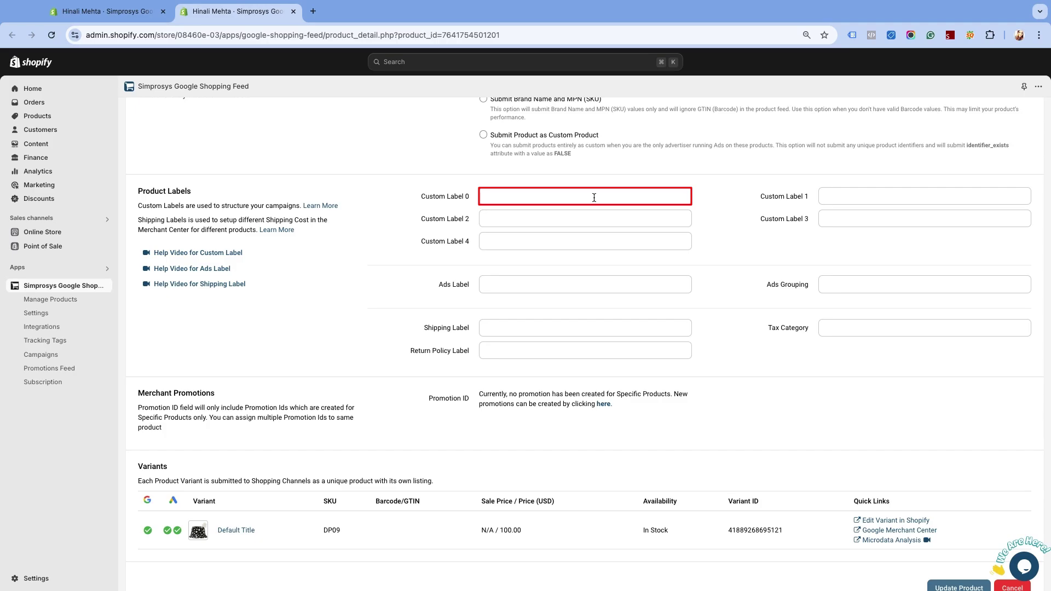